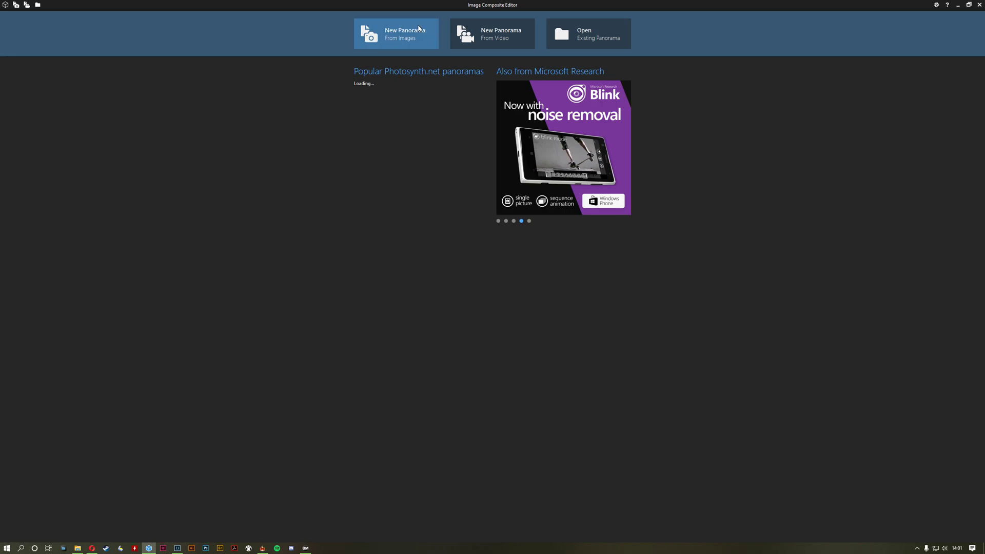
Create a new panorama from the images CASTILLON-HDR-1.tif to CASTILLON-HDR-4.tif in the CASTILLON-EN-COUSERANS - DÉC 2013 folder.
left_click(407, 37)
left_click(229, 62)
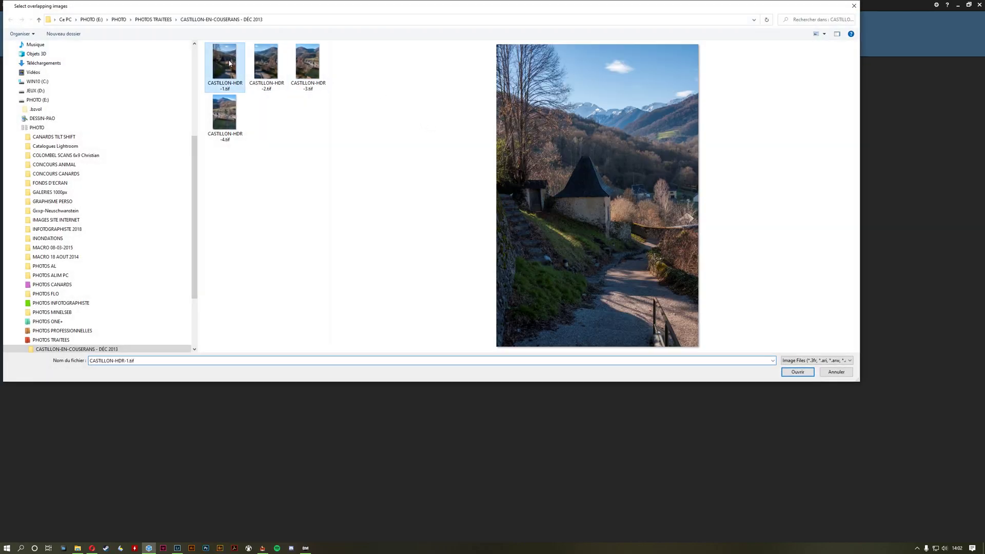
left_click(229, 124, "shift")
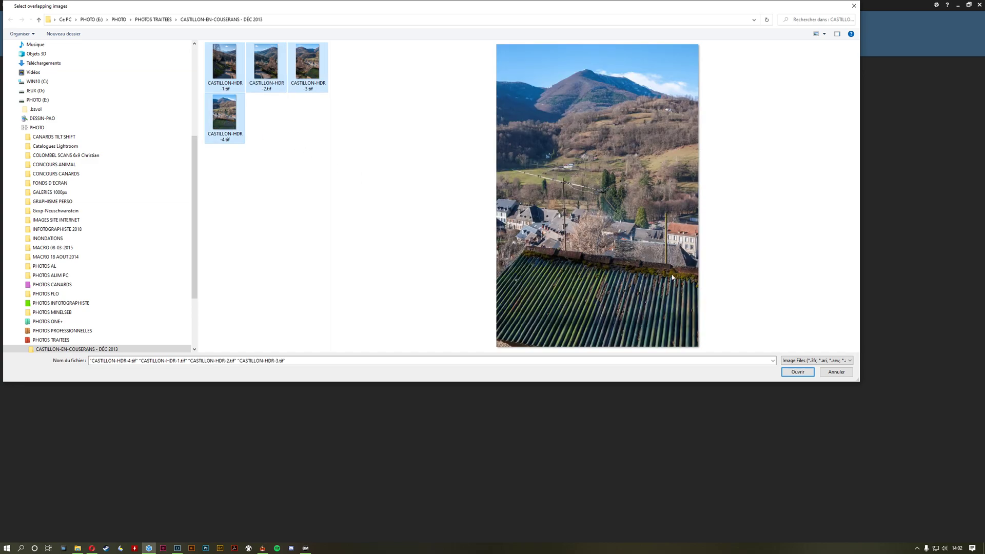
left_click(798, 373)
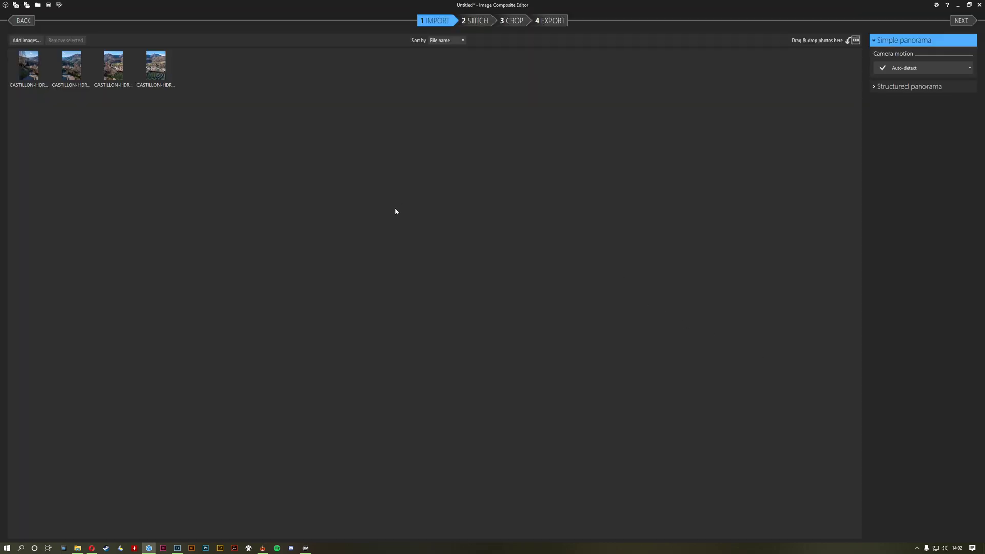
Select all four imported photos and stitch them with simple panorama camera motion on Auto-detect.
left_click(29, 66)
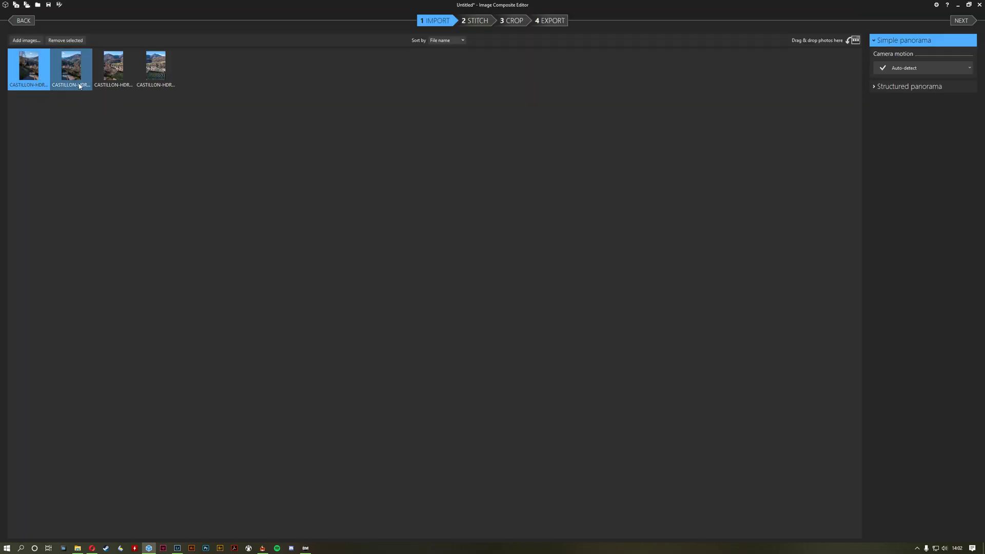
left_click(148, 74, "shift")
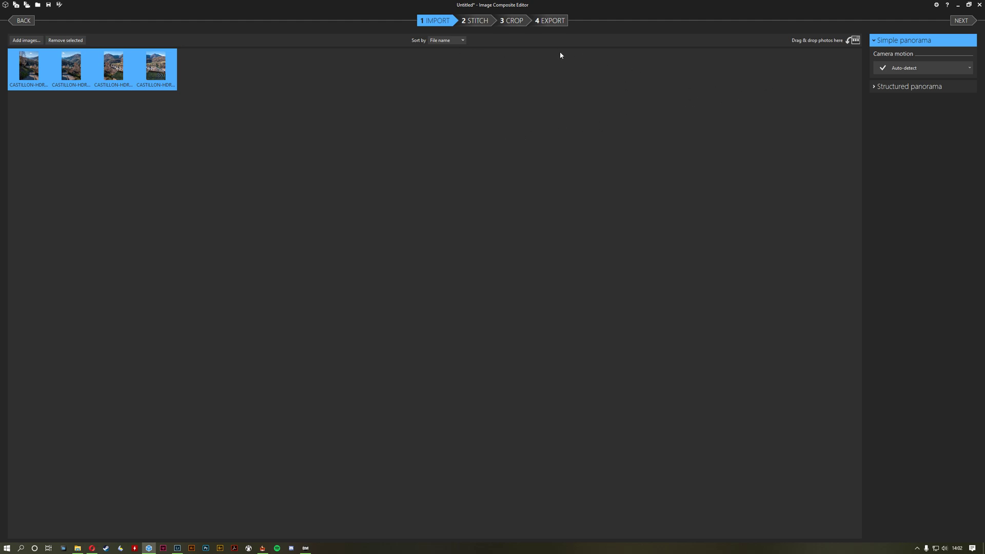
left_click(476, 21)
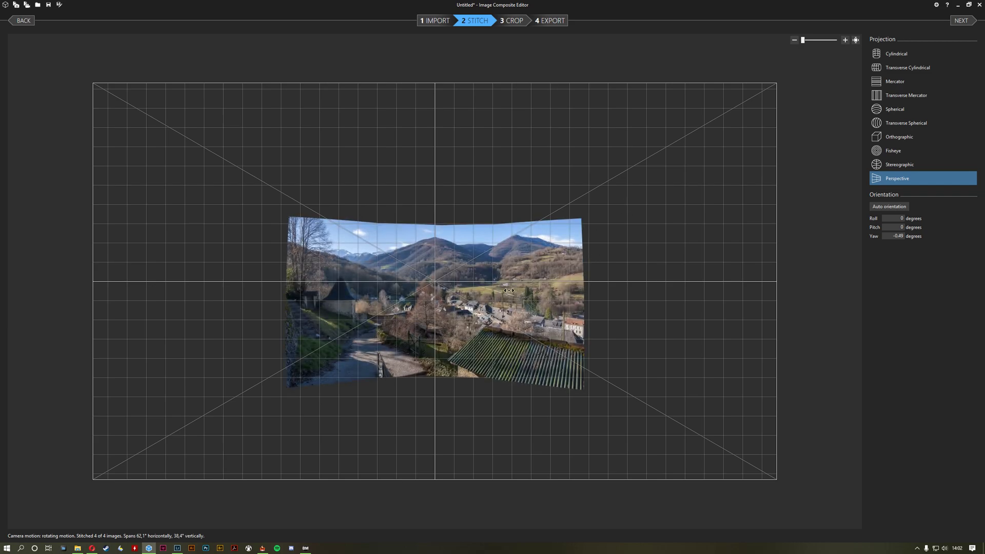
Reorient the stitched panorama freehand to a pitch of about -2.8 degrees and a yaw of about -1 degree.
scroll(451, 288, "up", 3)
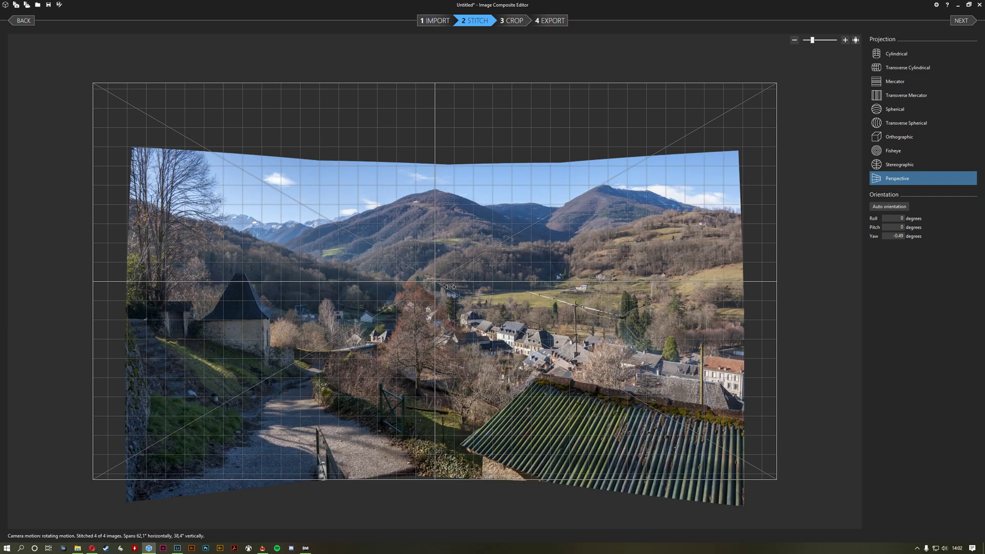
scroll(449, 285, "down", 2)
left_click_drag(475, 268, 464, 235)
left_click_drag(450, 332, 450, 310)
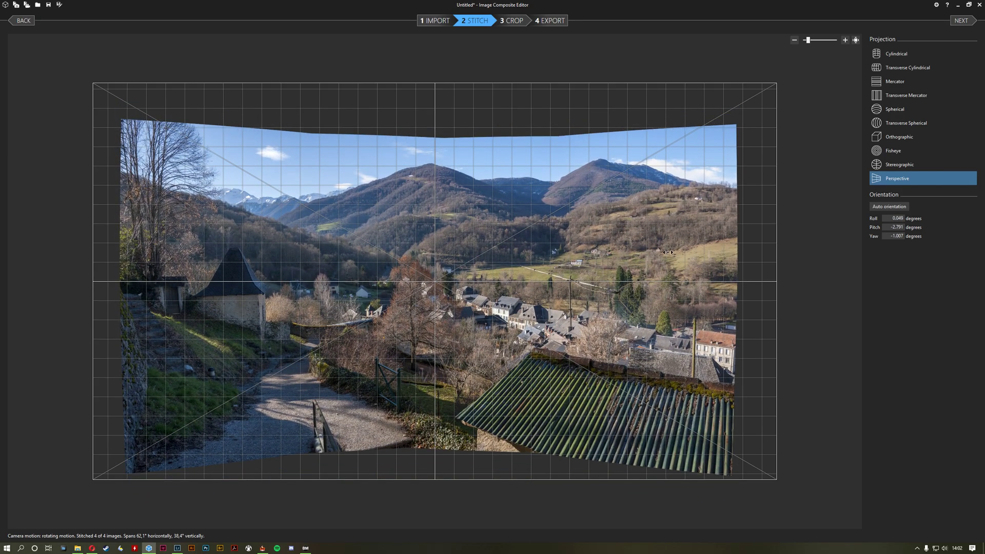
Try every projection from Cylindrical to Stereographic on the panorama, compare Spherical once more, and return to Perspective.
left_click(896, 55)
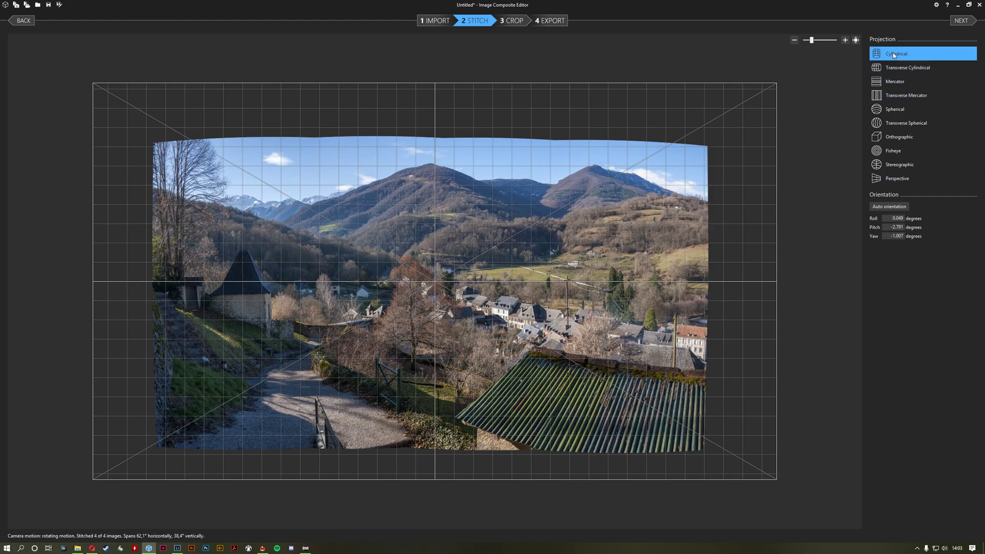
left_click(901, 70)
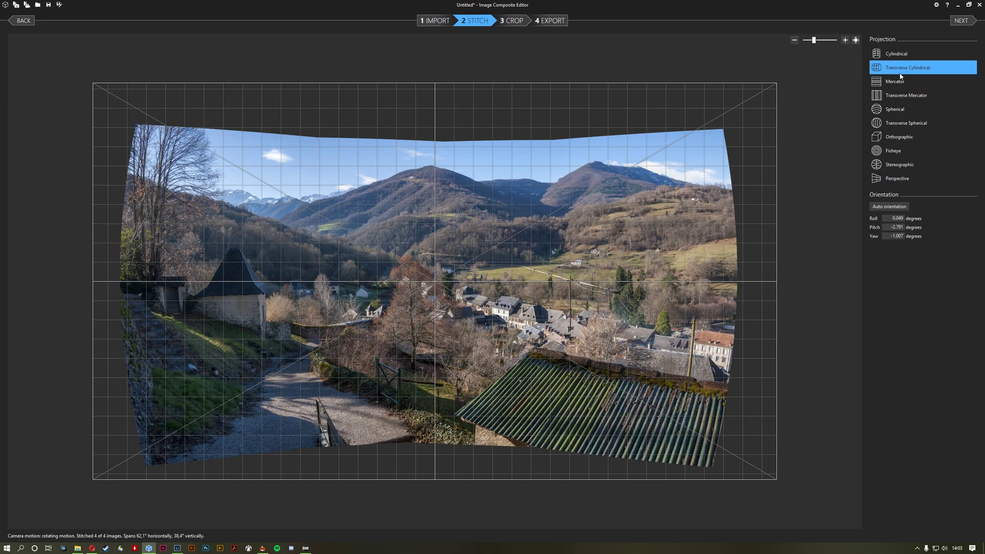
left_click(898, 82)
left_click(899, 95)
left_click(897, 110)
left_click(899, 123)
left_click(897, 137)
left_click(895, 149)
left_click(895, 165)
left_click(889, 181)
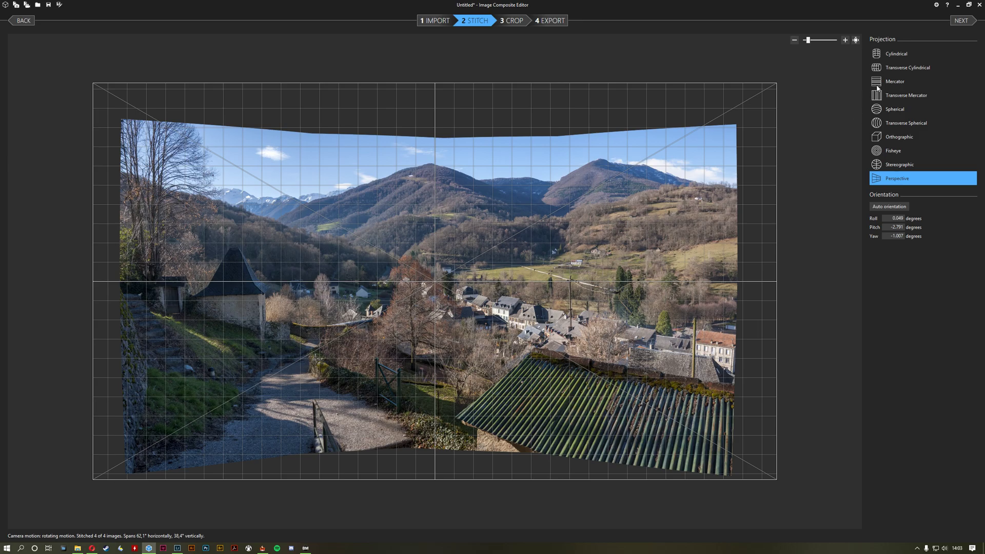
left_click(896, 109)
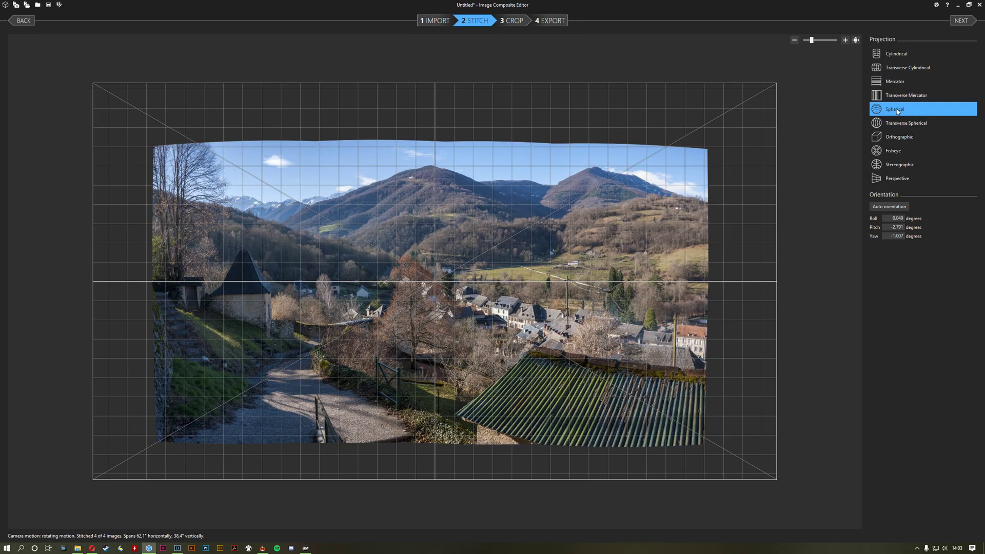
left_click(903, 179)
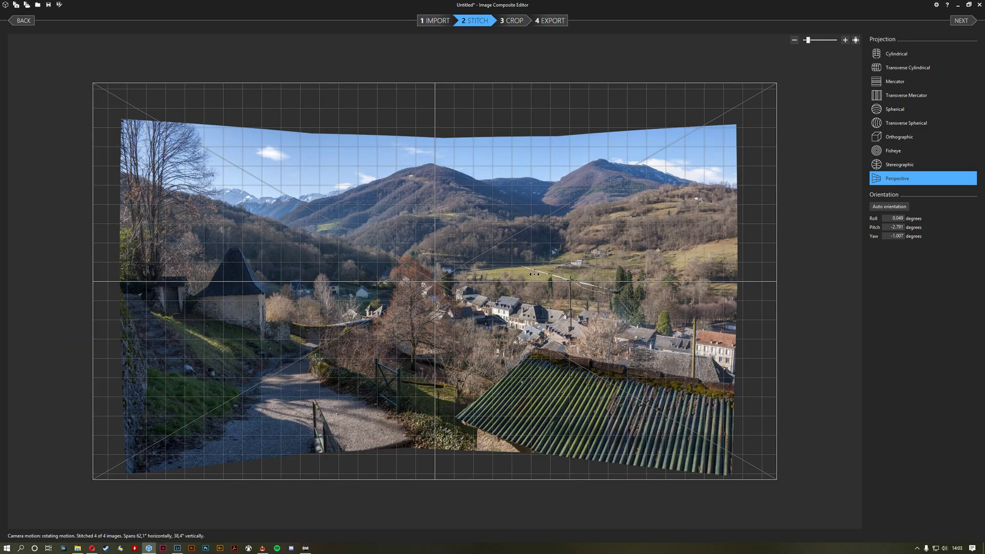
Turn the panorama sideways to a yaw of about -0.92 degrees and proceed to the crop stage.
left_click_drag(534, 275, 648, 213)
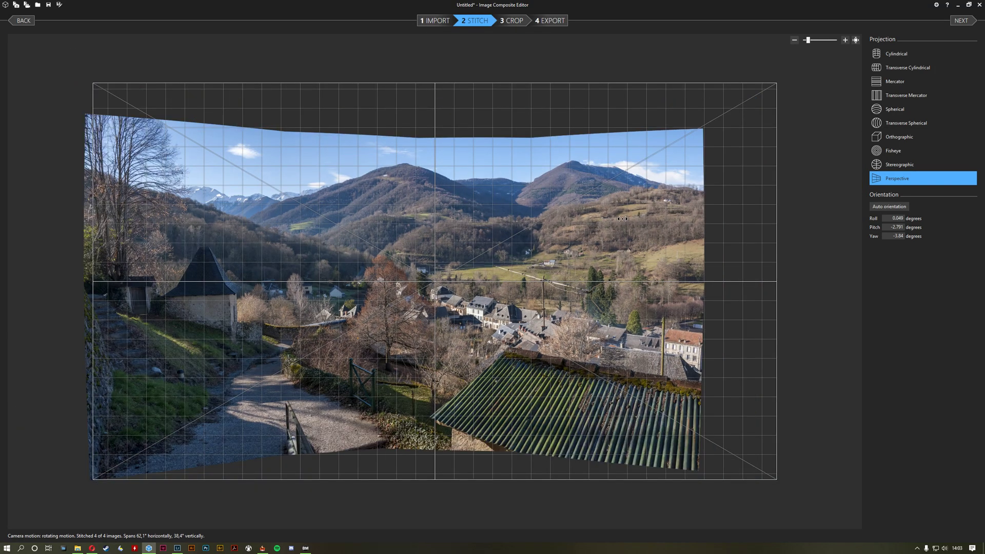
left_click_drag(623, 218, 651, 233)
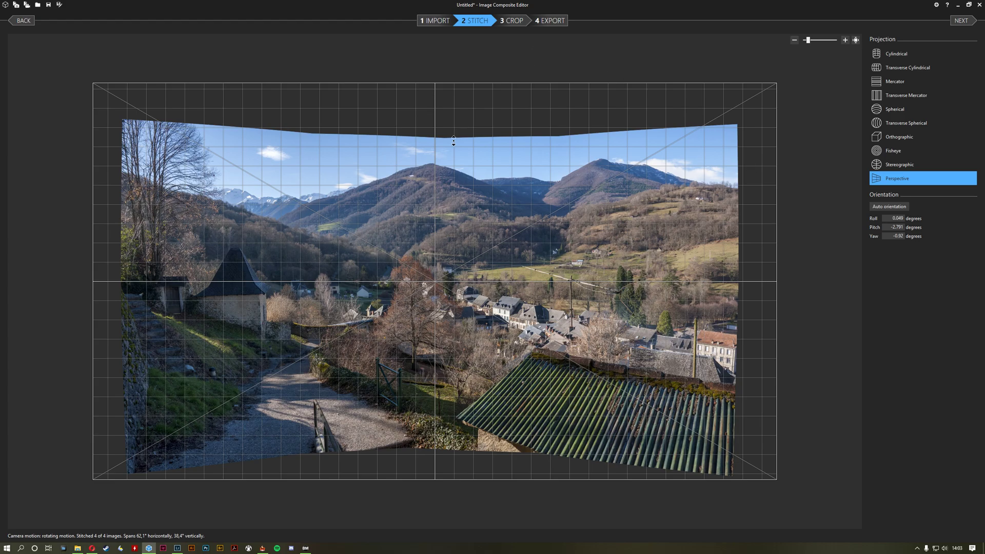
left_click(511, 20)
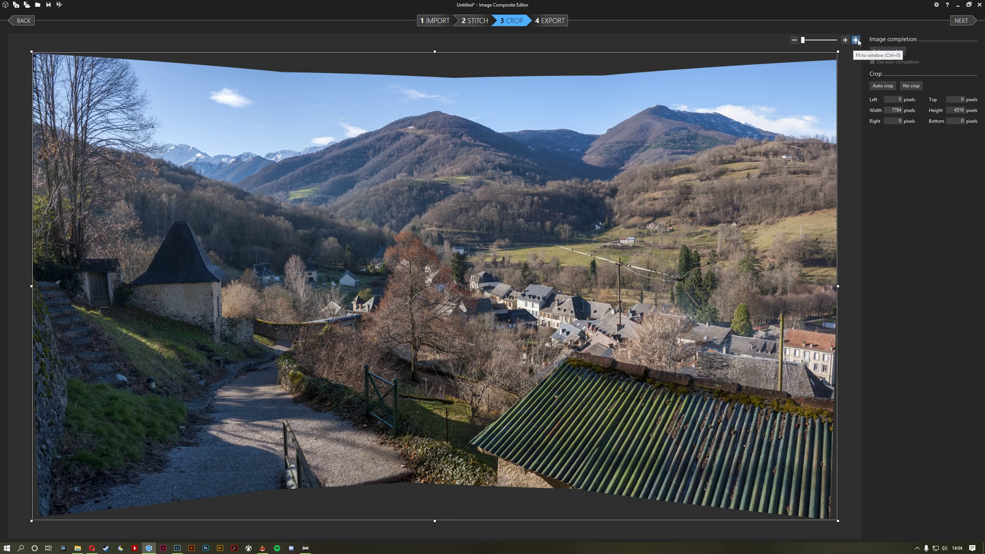
Try auto-completing the panorama's empty borders with about 324 pixels cropped off the bottom, and turn auto completion off again.
left_click(887, 52)
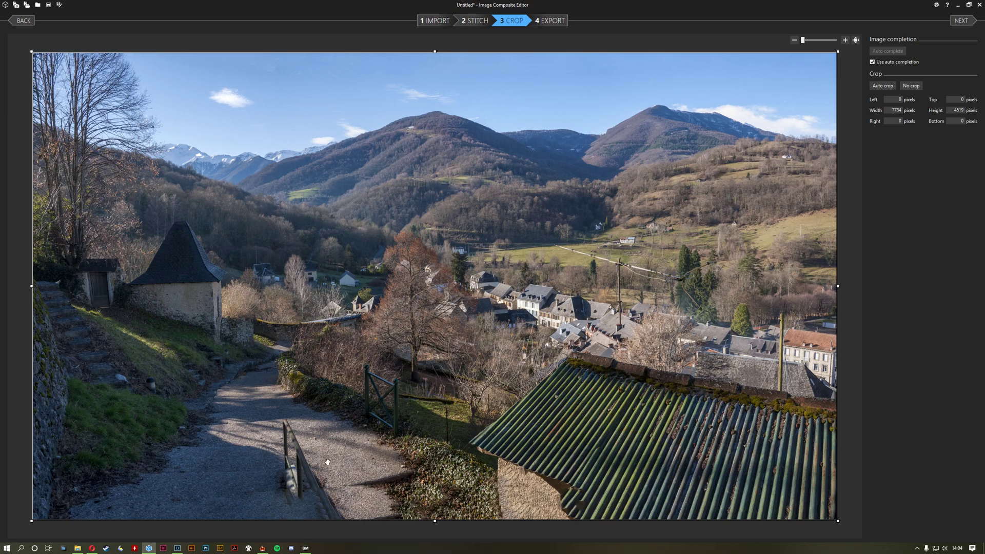
left_click_drag(434, 522, 424, 488)
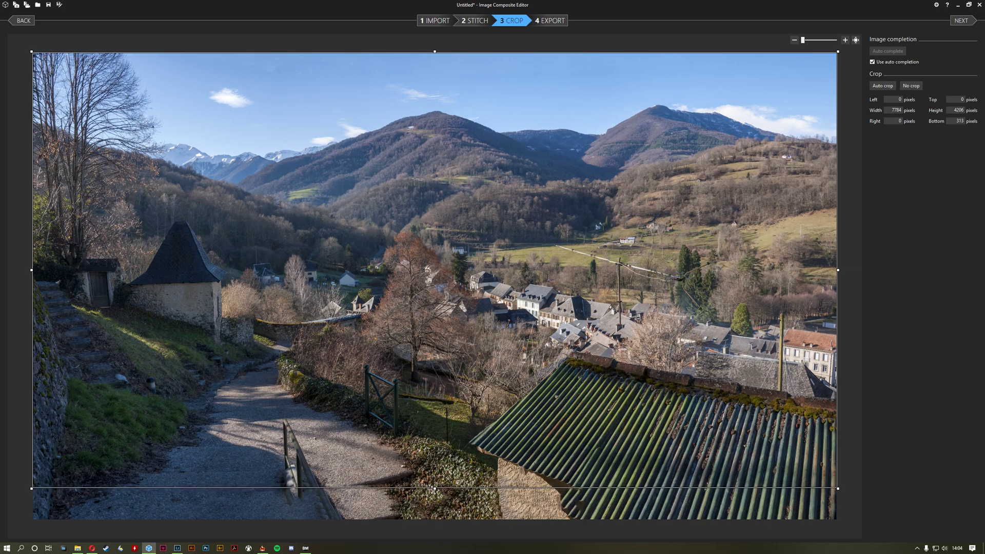
left_click_drag(433, 489, 433, 487)
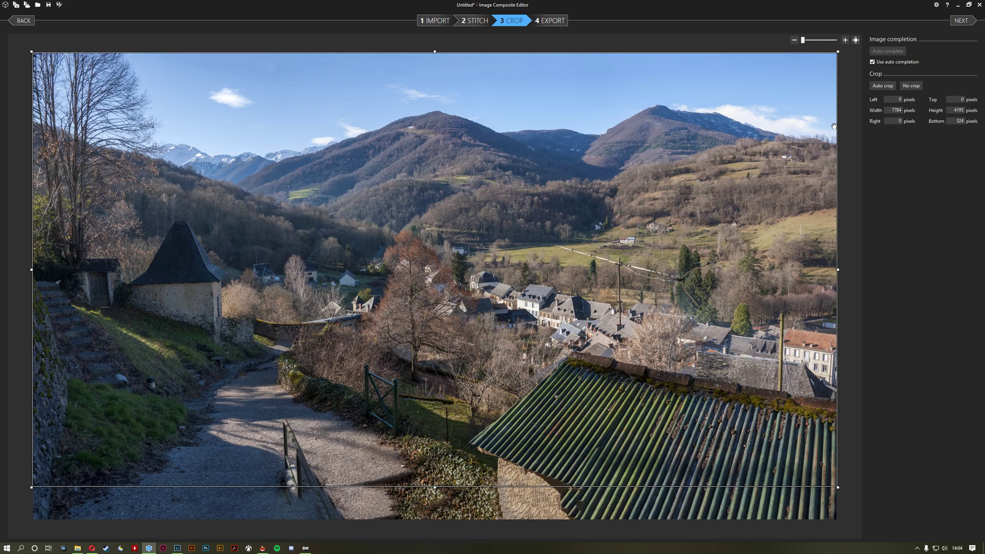
left_click(872, 61)
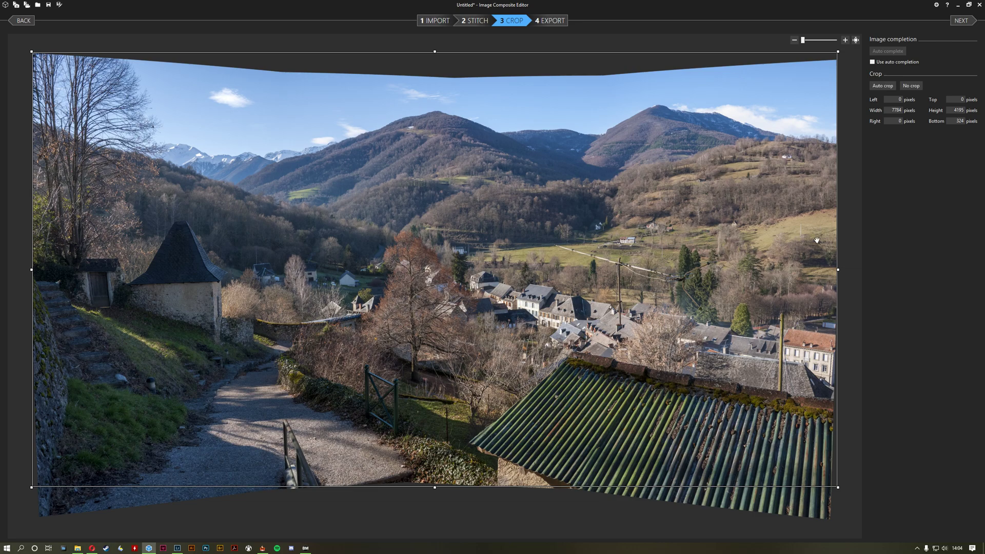
Crop the empty borders: about 387 pixels off the bottom, 63 off the left, 261 off the top, and a sliver off the right.
left_click_drag(437, 489, 437, 482)
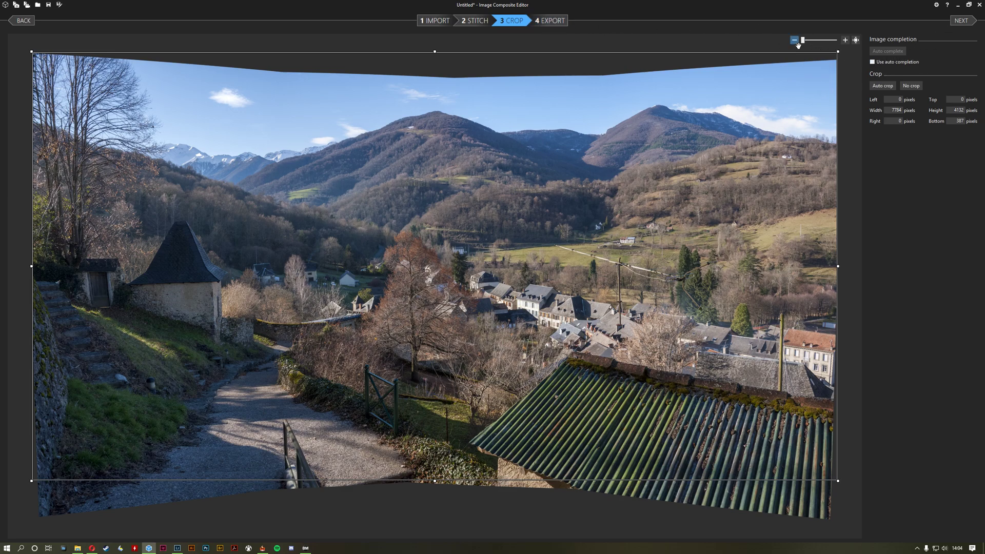
left_click(558, 23)
left_click_drag(33, 266, 38, 267)
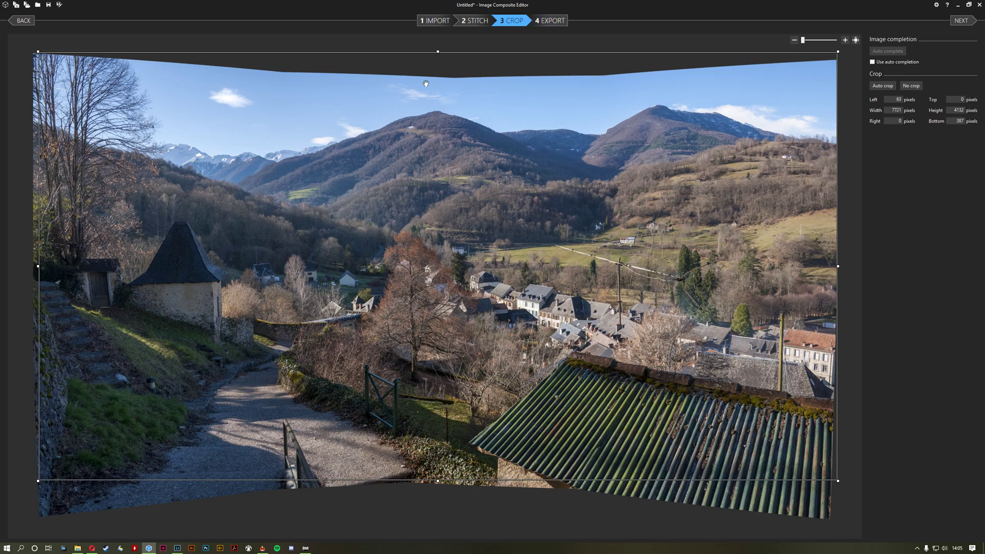
left_click_drag(435, 54, 443, 79)
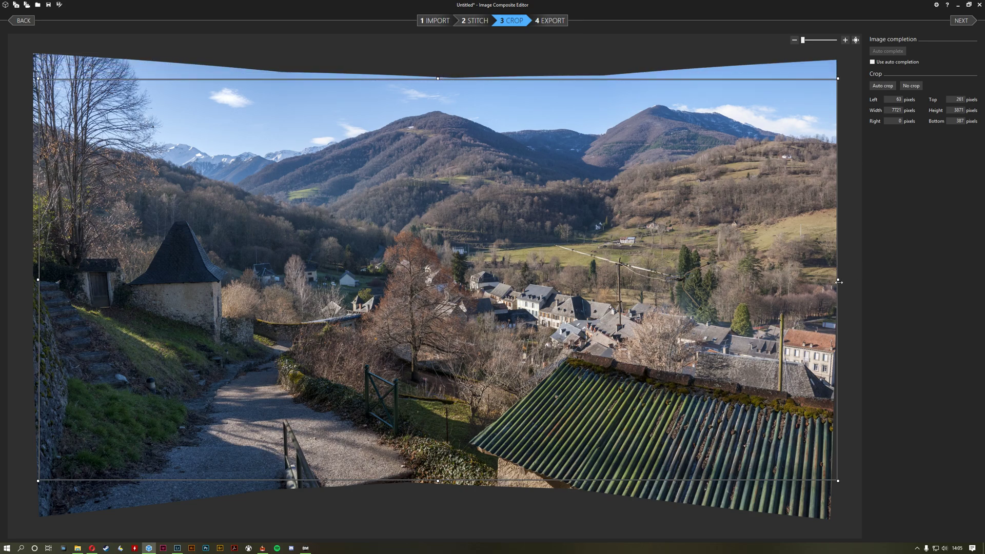
left_click_drag(837, 279, 836, 279)
Proceed to the export stage and set the image file format to TIFF without an alpha channel.
left_click(559, 22)
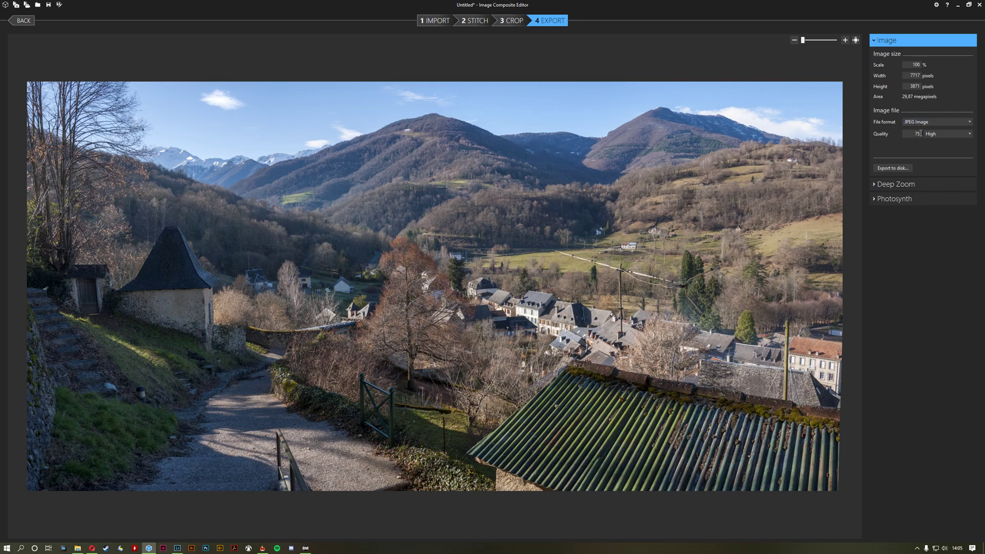
left_click(966, 124)
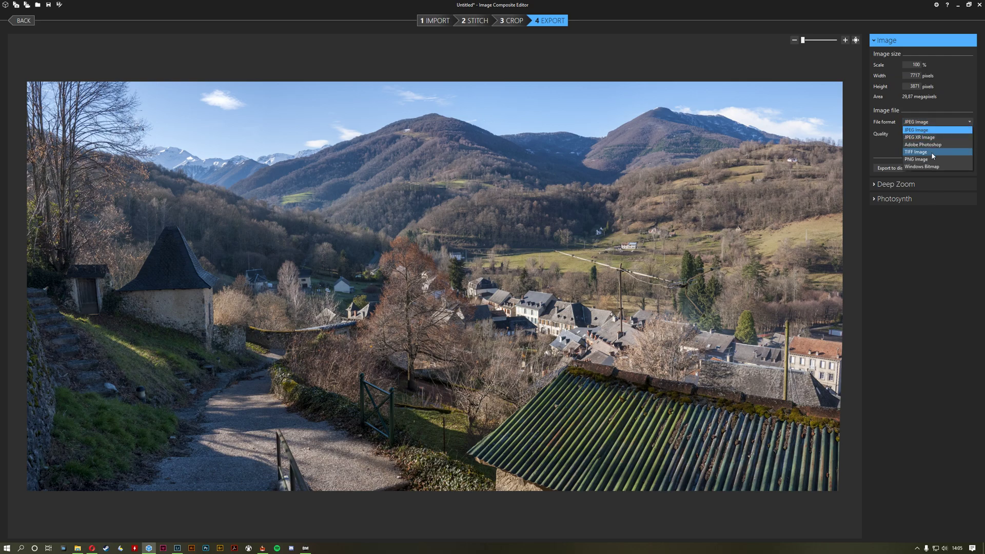
left_click(932, 142)
left_click(922, 134)
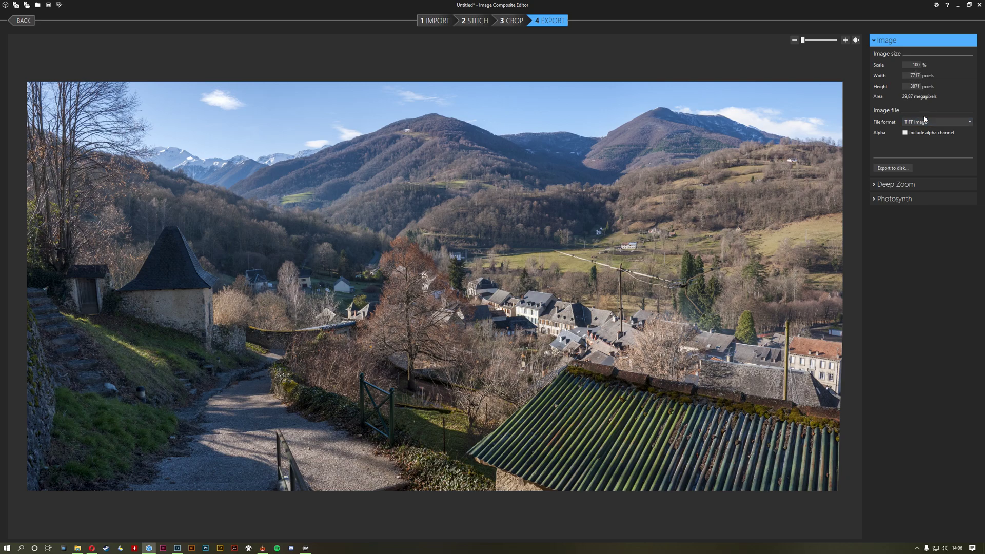
Review the Deep Zoom and Photosynth export options and return to the image export settings.
left_click(876, 185)
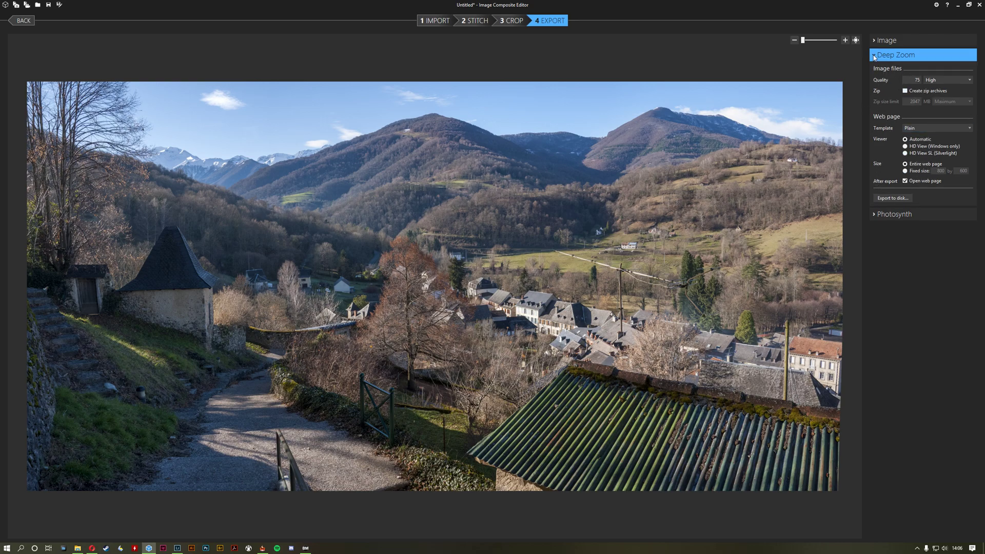
left_click(874, 214)
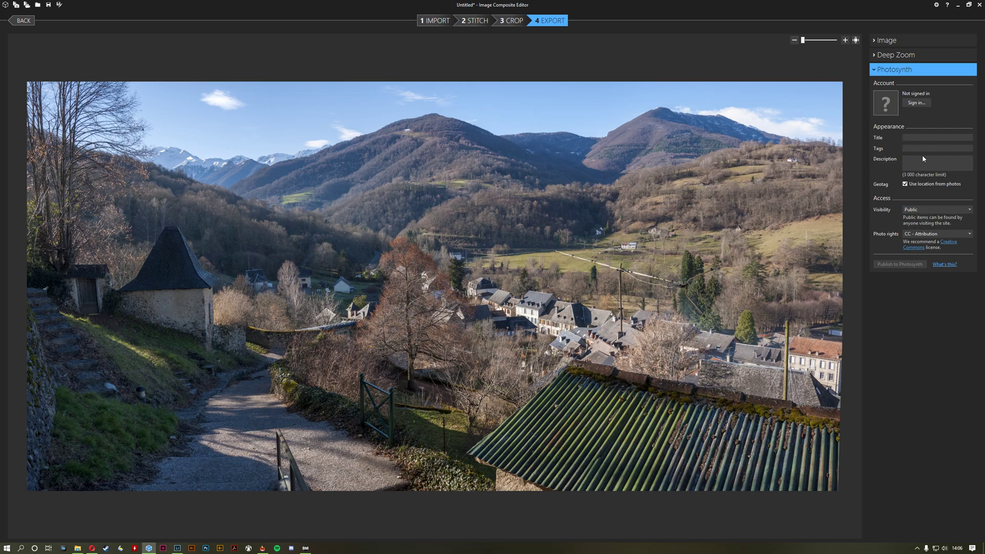
left_click(874, 57)
left_click(874, 42)
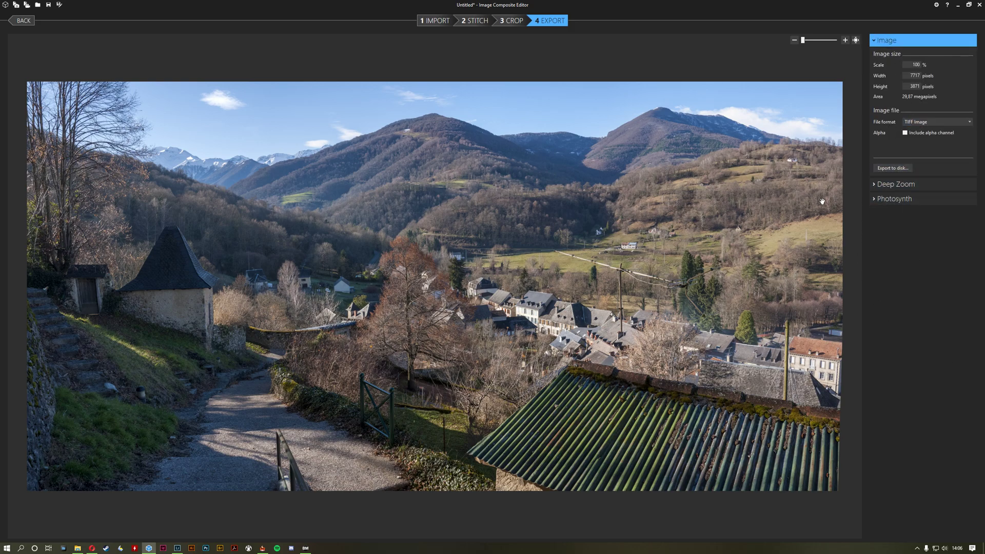
Export the panorama to disk as CASTILLON-HDR-1_stitch.tiff in the source photos' folder.
left_click(897, 166)
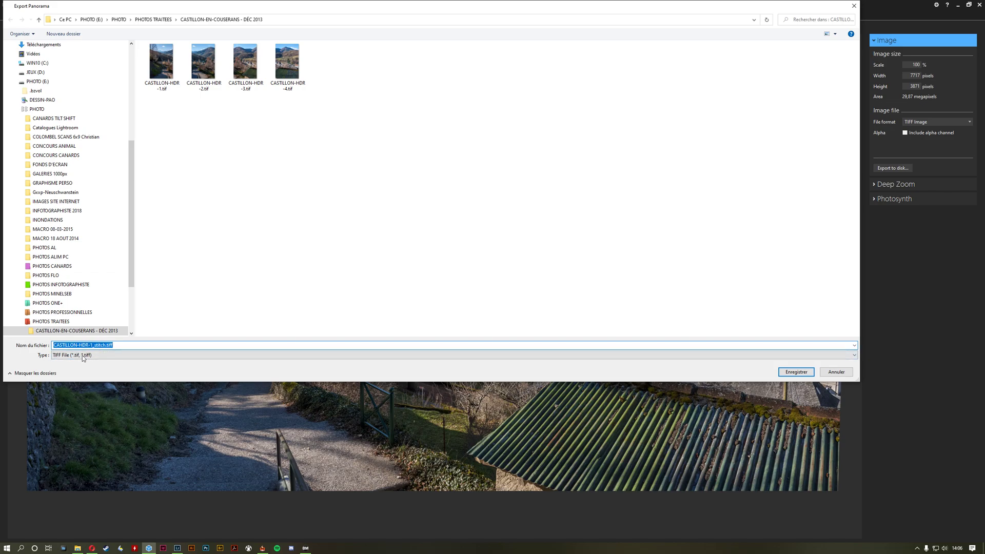
left_click(796, 371)
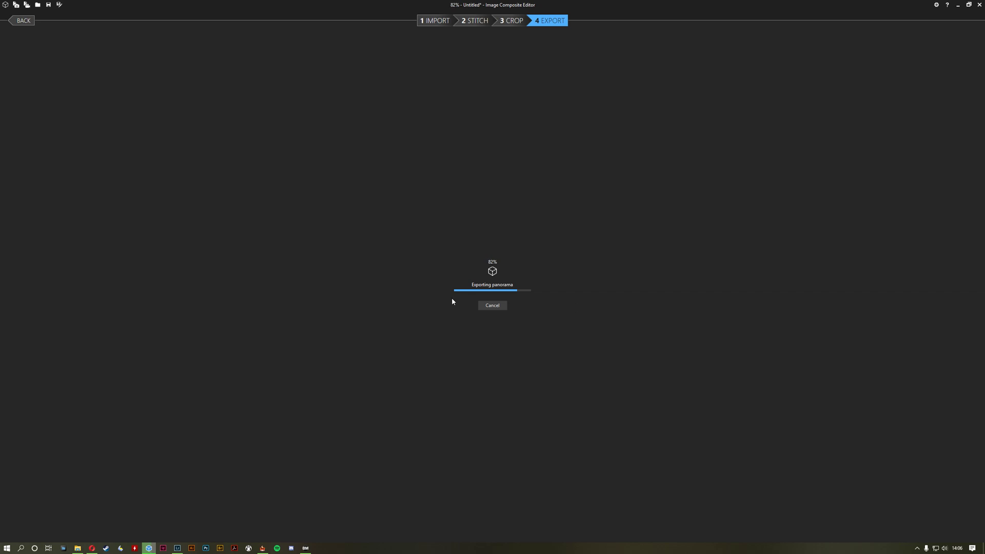